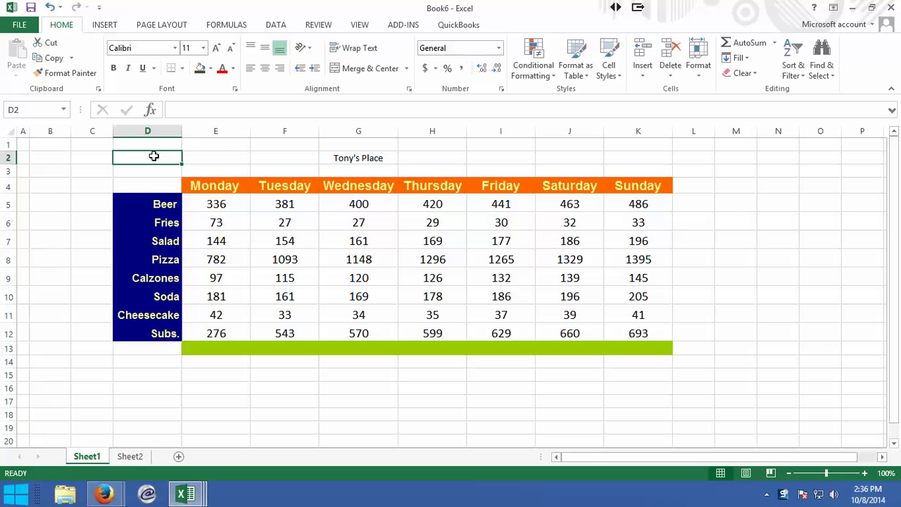
Step: Enter the text "Cheat" in cell D2
{"action": "type", "text": "C"}
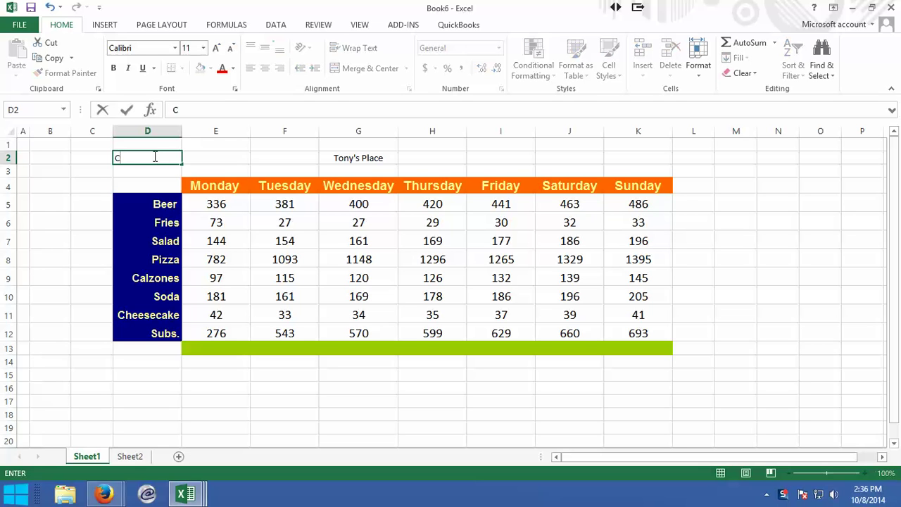
{"action": "type", "text": "heat"}
{"action": "key", "text": "Return"}
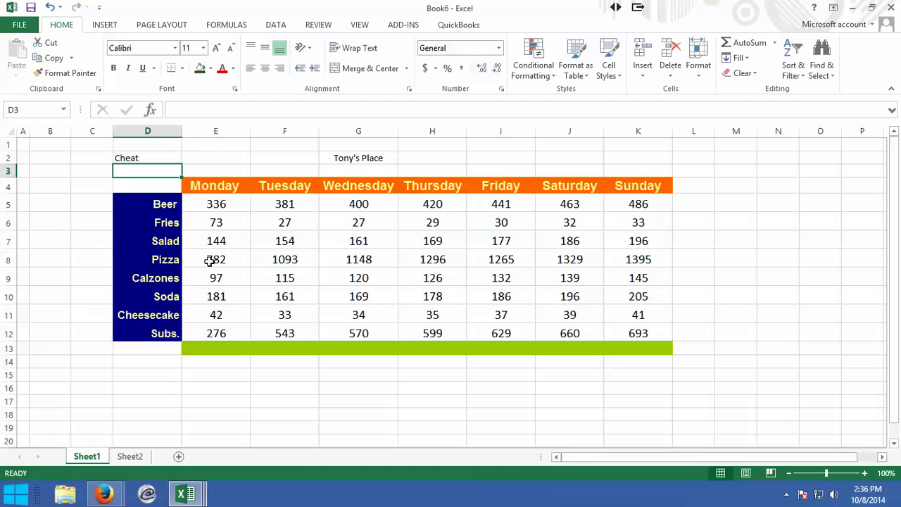
Step: Total Monday's sales in cell E13 by applying AutoSum to the range E5:E12
{"action": "left_click", "coordinate": [216, 350]}
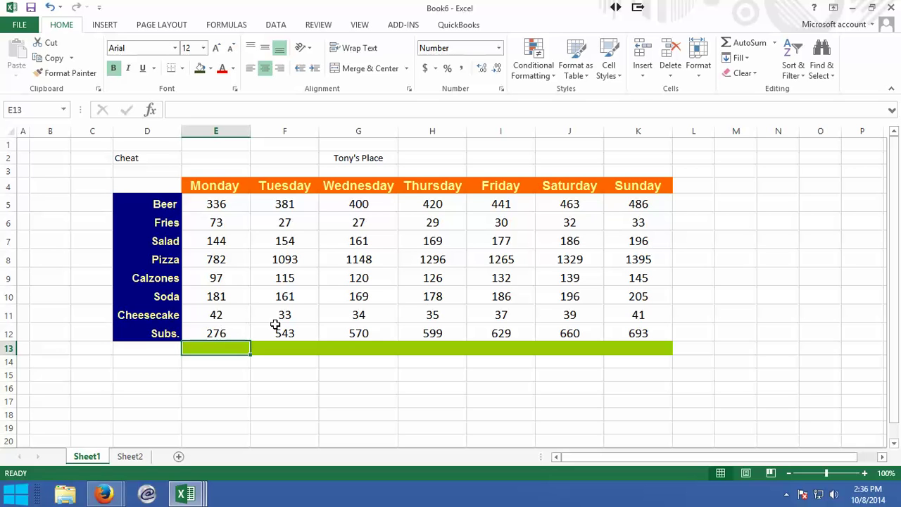
{"action": "left_click", "coordinate": [750, 43]}
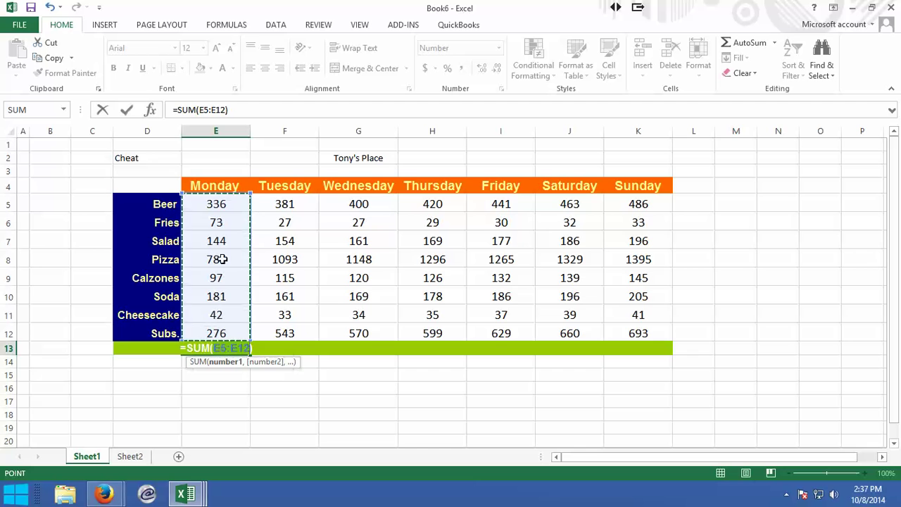
{"action": "left_click", "coordinate": [746, 45]}
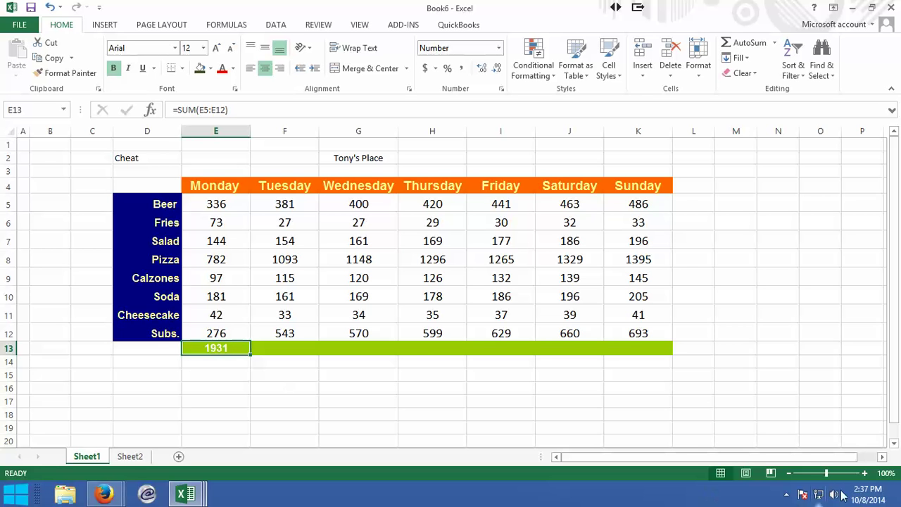
Step: Examine Monday's total in cell E13 and its SUM formula at a larger zoom, leaving the formula as it is
{"action": "left_click_drag", "start_coordinate": [827, 473], "coordinate": [835, 479]}
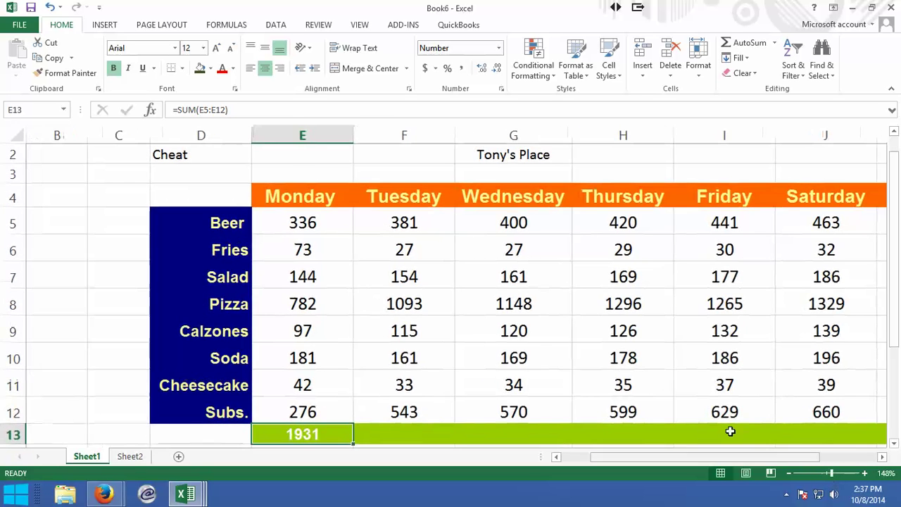
{"action": "scroll", "coordinate": [639, 381], "scroll_direction": "down", "scroll_amount": 2}
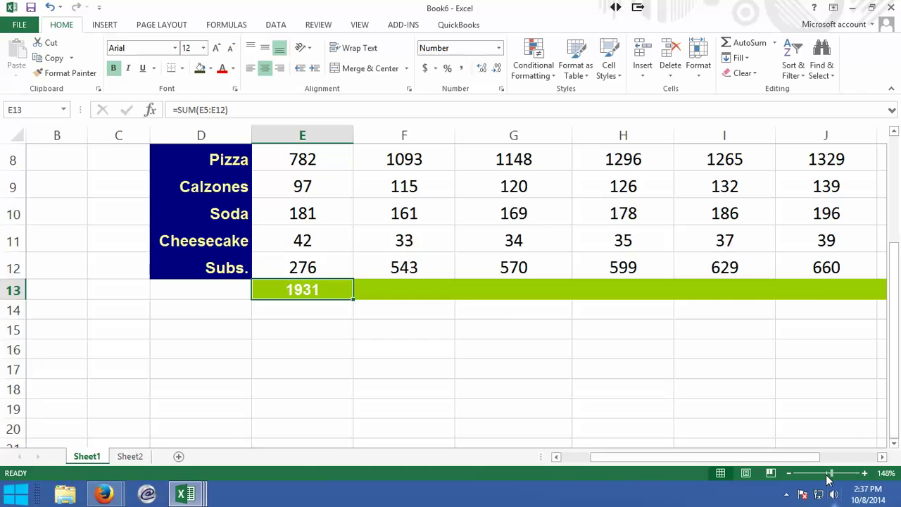
{"action": "left_click_drag", "start_coordinate": [836, 474], "coordinate": [822, 476]}
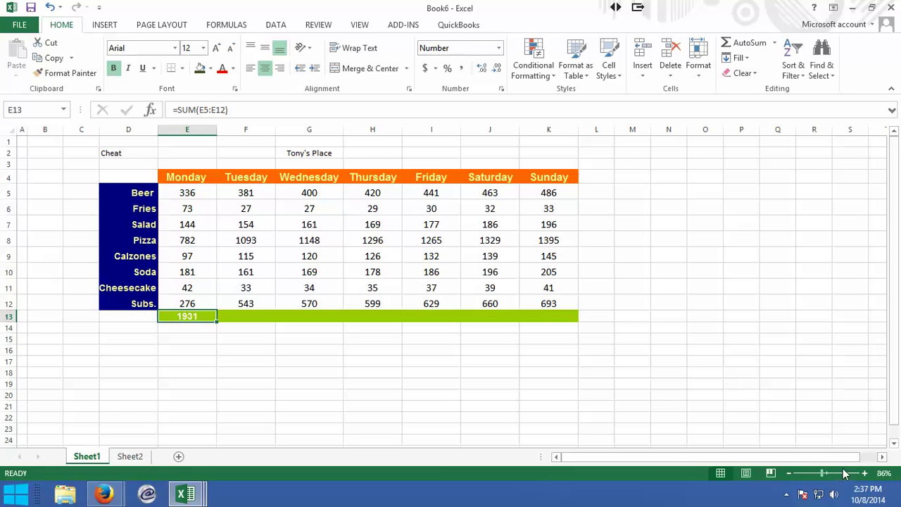
{"action": "left_click", "coordinate": [839, 477]}
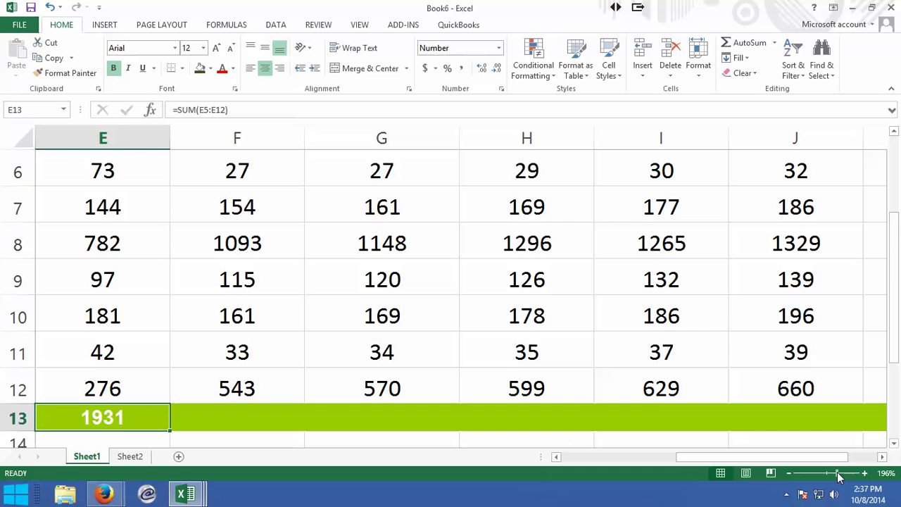
{"action": "scroll", "coordinate": [475, 376], "scroll_direction": "down", "scroll_amount": 2}
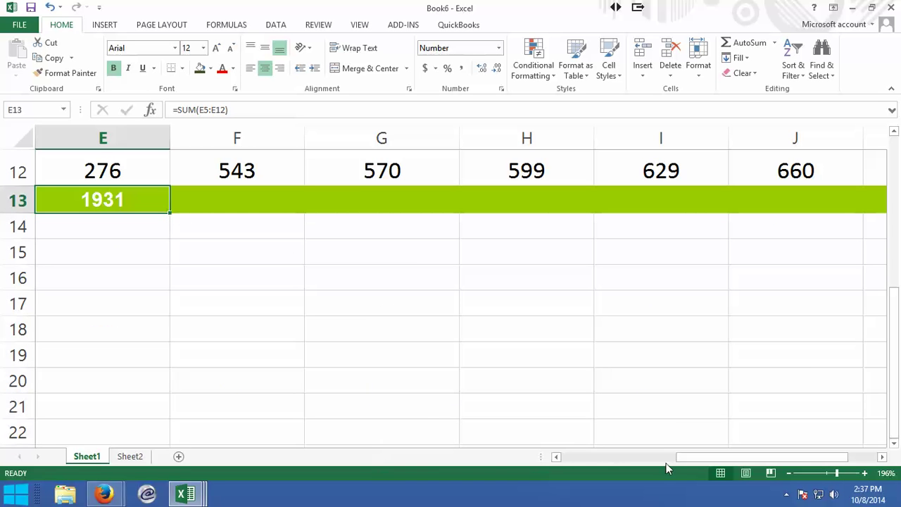
{"action": "left_click", "coordinate": [557, 456]}
{"action": "scroll", "coordinate": [442, 323], "scroll_direction": "up", "scroll_amount": 2}
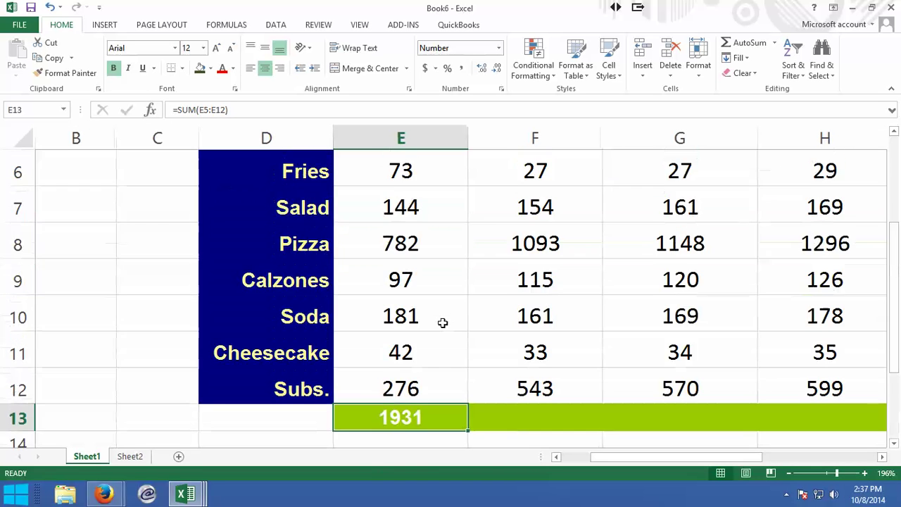
{"action": "scroll", "coordinate": [441, 322], "scroll_direction": "down", "scroll_amount": 1}
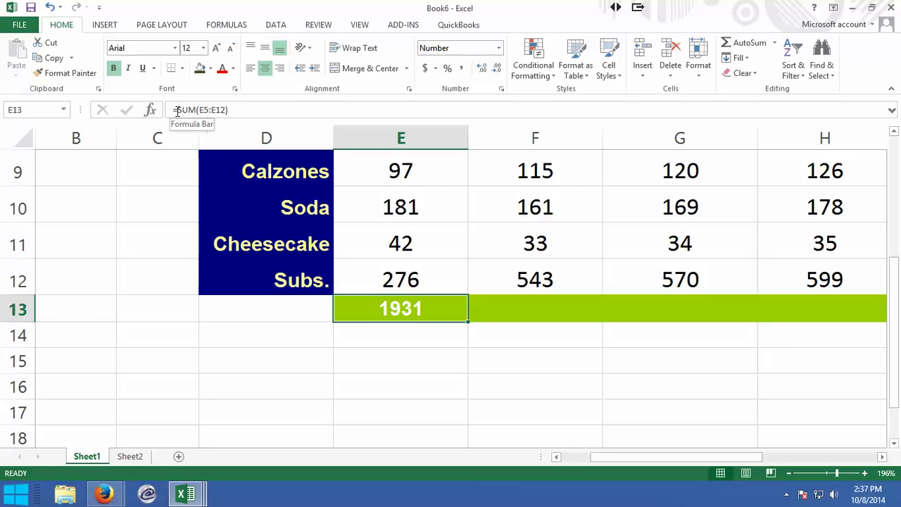
{"action": "left_click_drag", "start_coordinate": [231, 109], "coordinate": [173, 113]}
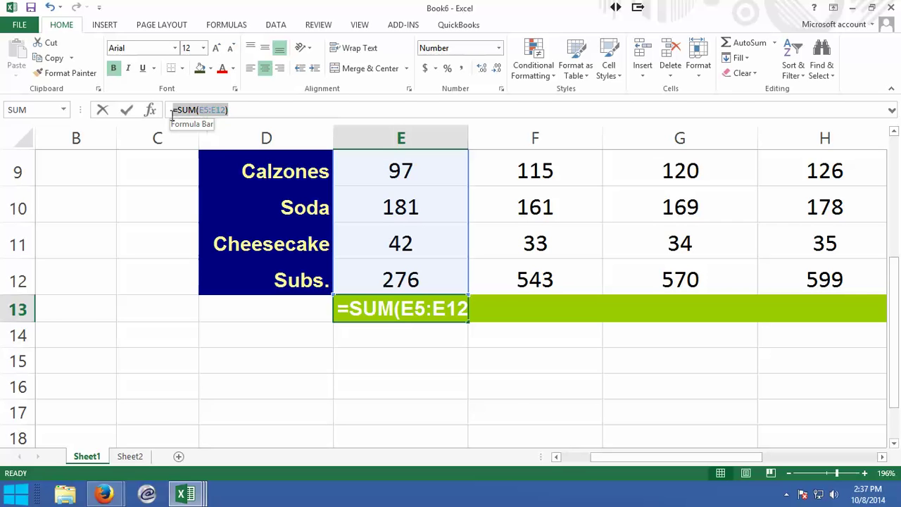
{"action": "left_click", "coordinate": [246, 114]}
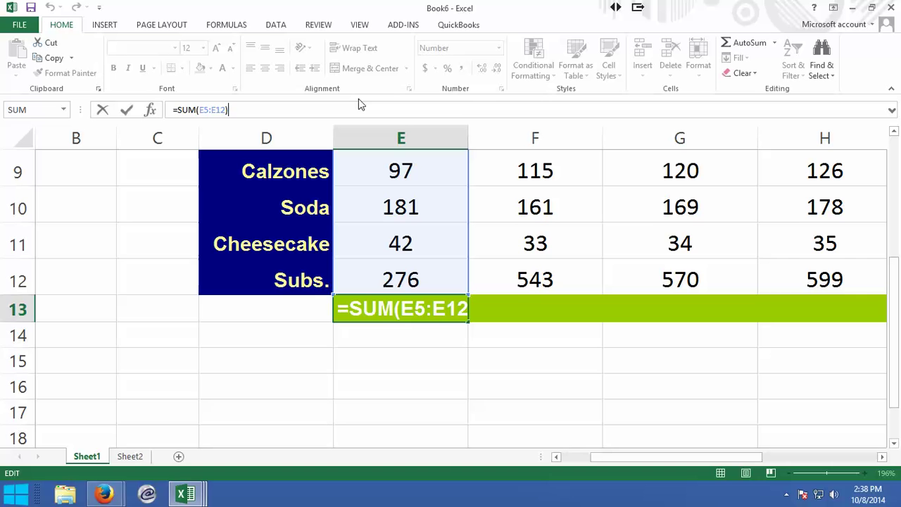
{"action": "left_click", "coordinate": [360, 340]}
{"action": "left_click", "coordinate": [410, 308]}
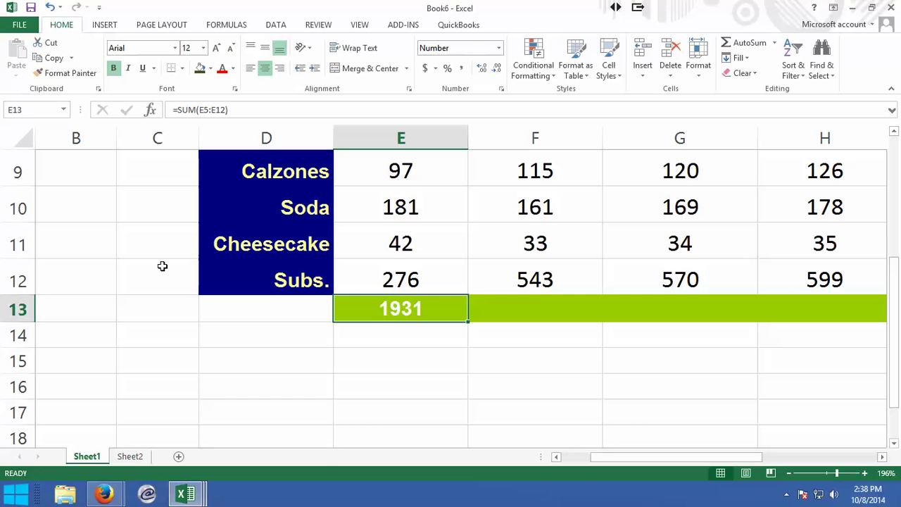
Step: Review the formula notes on Sheet2, from the starting equals sign through the addition, subtraction, multiplication, division and percent symbols
{"action": "left_click", "coordinate": [134, 459]}
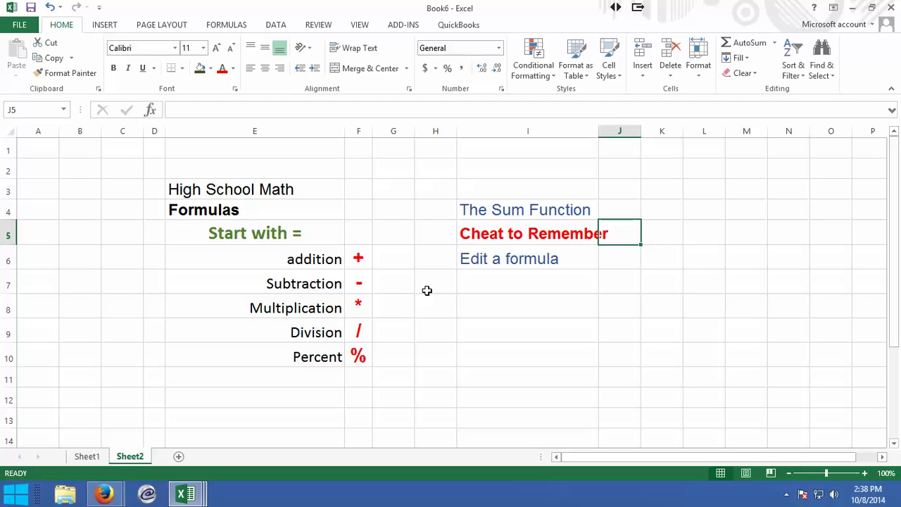
{"action": "left_click", "coordinate": [505, 308]}
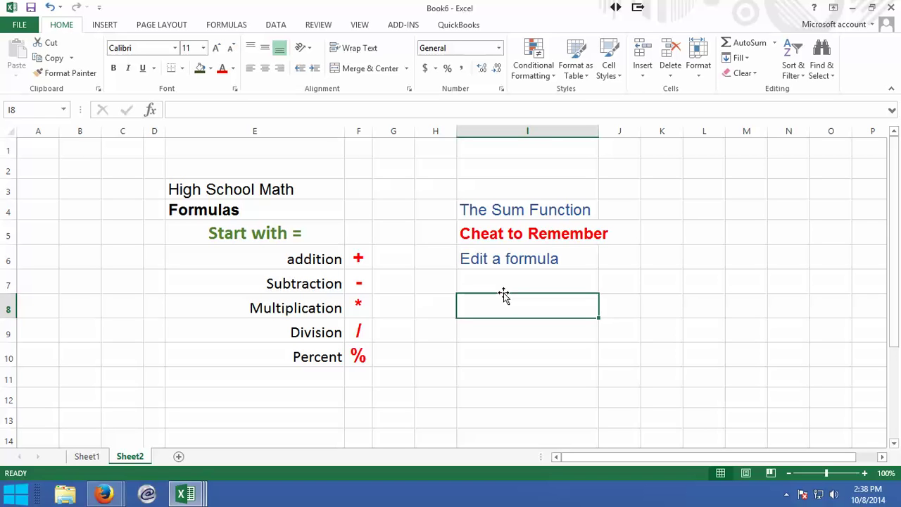
{"action": "left_click", "coordinate": [250, 231]}
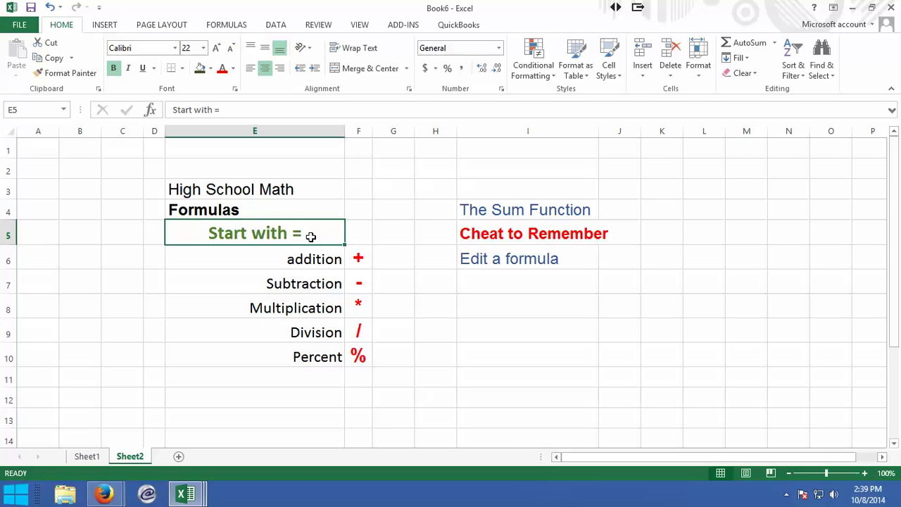
{"action": "left_click", "coordinate": [360, 259]}
{"action": "left_click", "coordinate": [360, 288]}
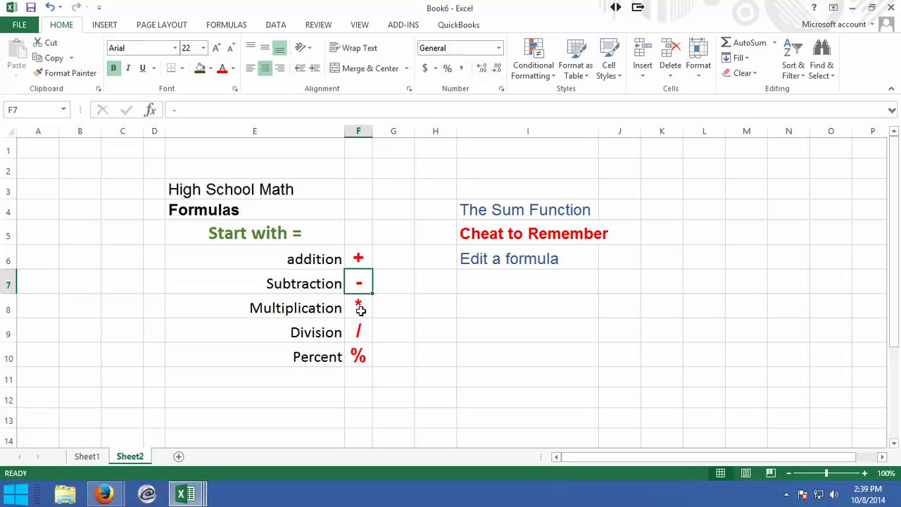
{"action": "left_click", "coordinate": [360, 310]}
{"action": "left_click", "coordinate": [359, 334]}
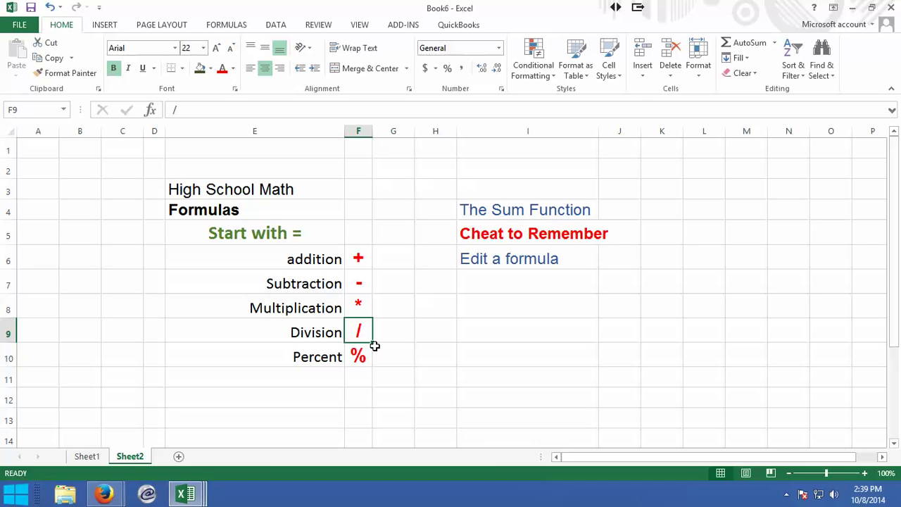
{"action": "left_click", "coordinate": [363, 358]}
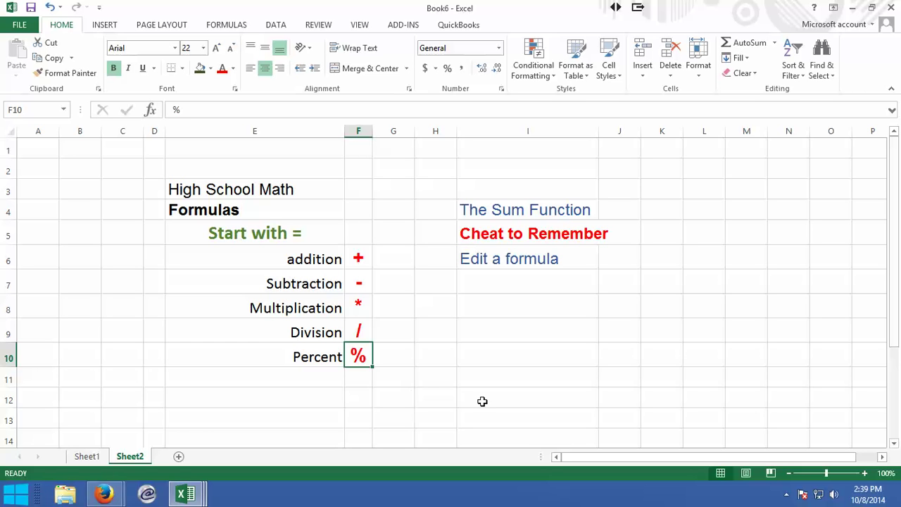
Step: Enter the sample numbers 523 in cell L3 and 200 in cell L4 on Sheet2
{"action": "left_click", "coordinate": [707, 193]}
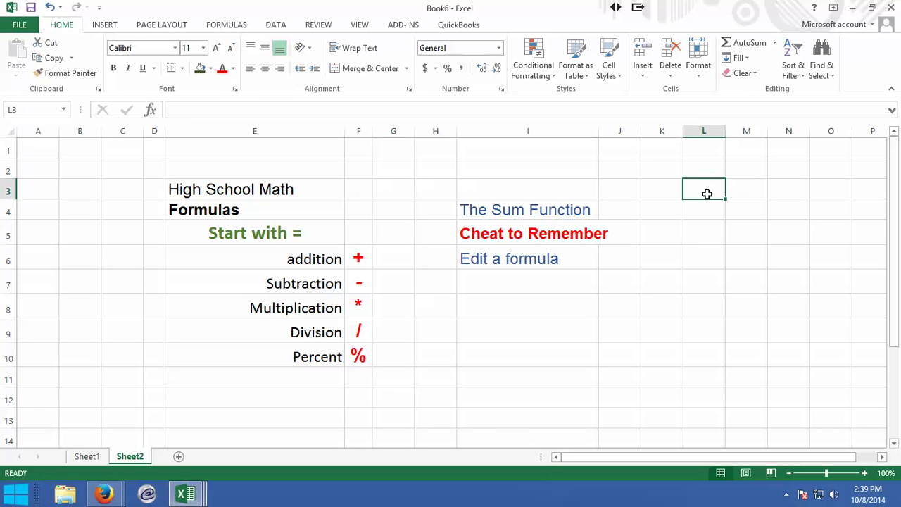
{"action": "type", "text": "523"}
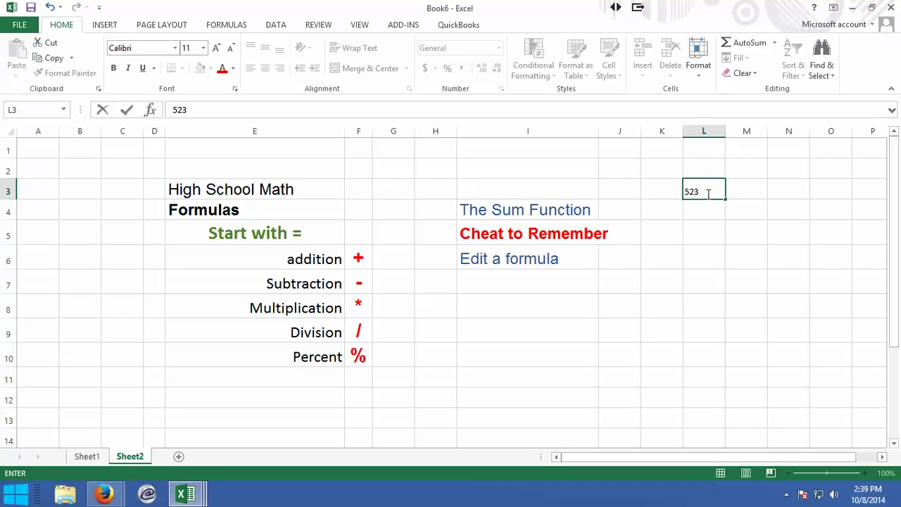
{"action": "key", "text": "Return"}
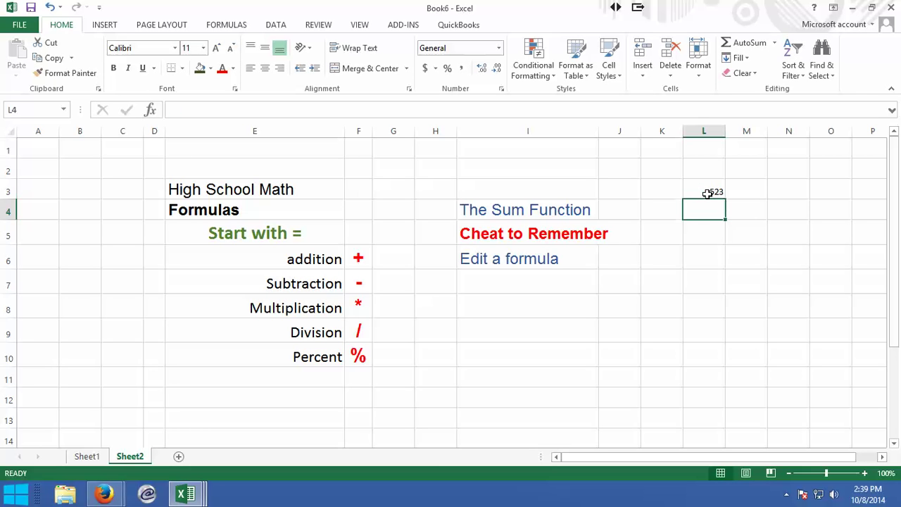
{"action": "type", "text": "200"}
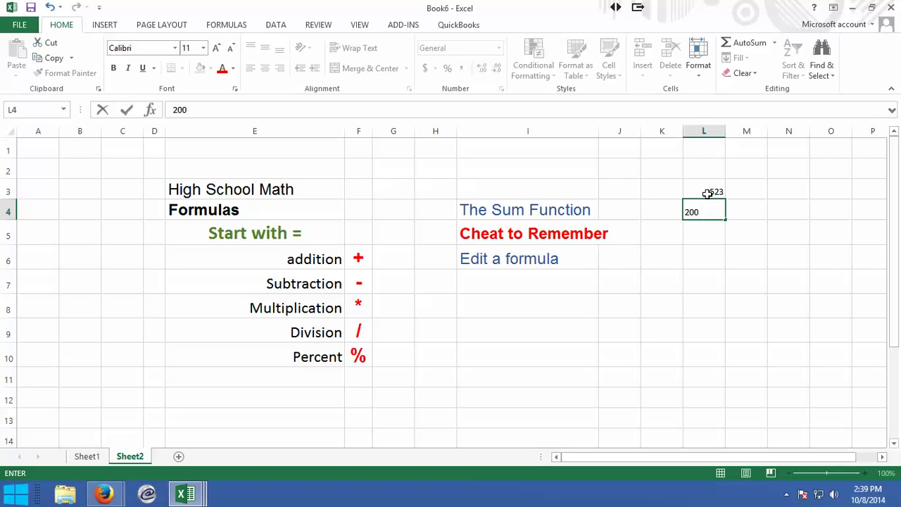
{"action": "key", "text": "Return"}
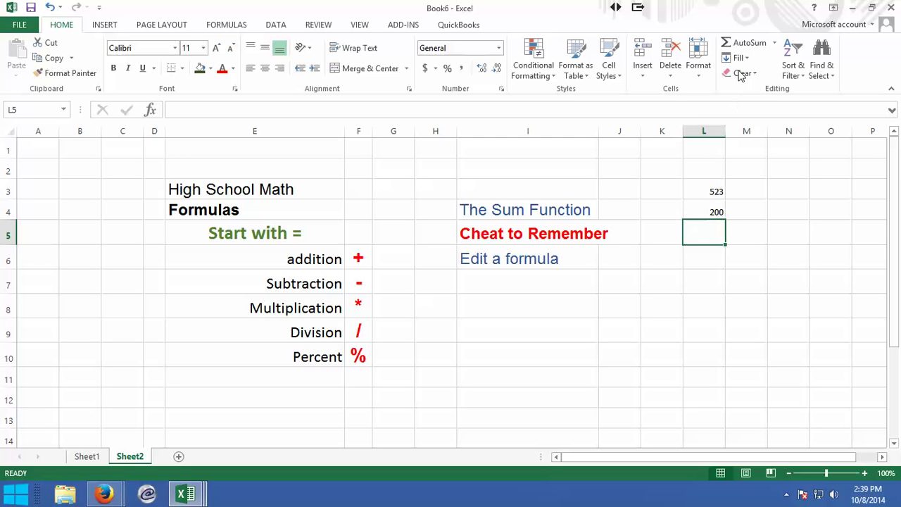
Step: Sum L3:L4 in cell L5 with AutoSum and undo the entry
{"action": "left_click", "coordinate": [748, 44]}
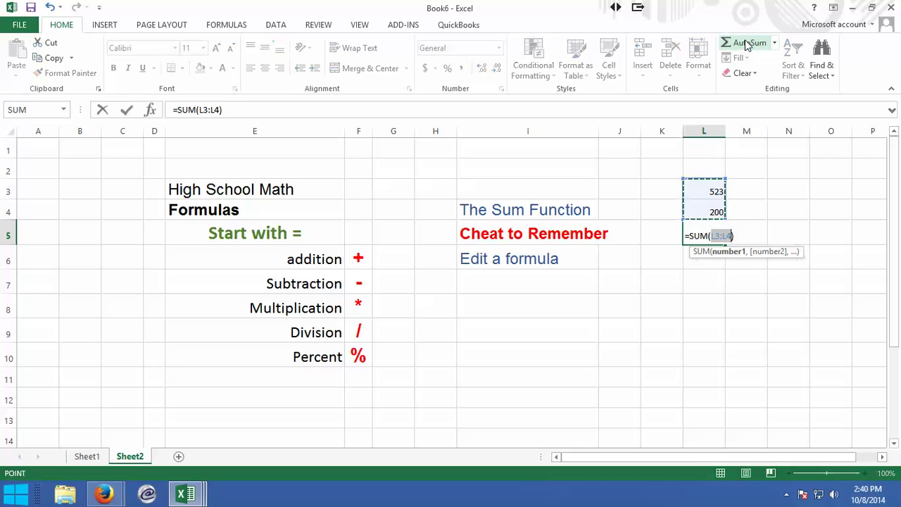
{"action": "left_click", "coordinate": [748, 44]}
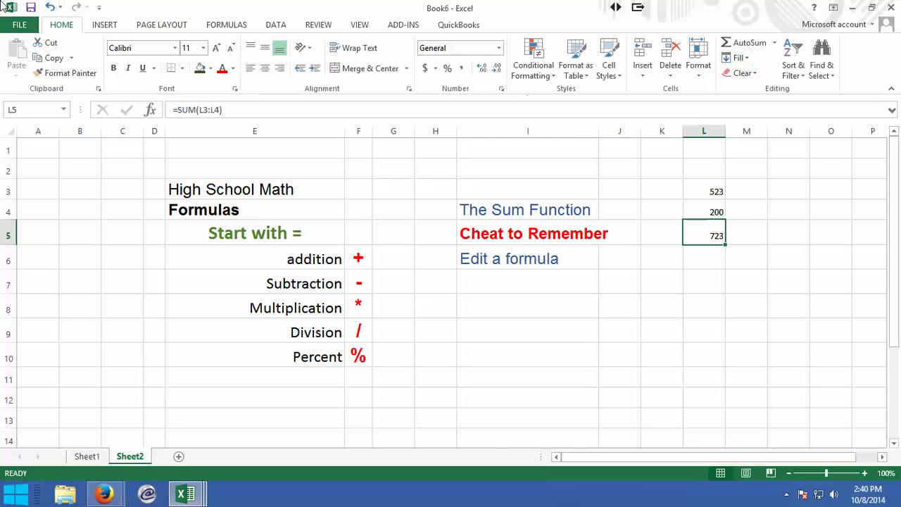
{"action": "left_click", "coordinate": [50, 7]}
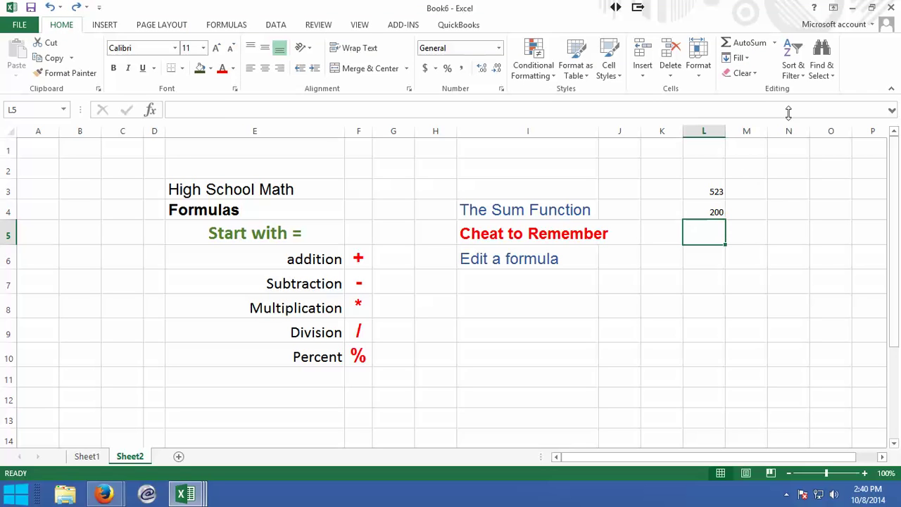
Step: Calculate the average of L3:L4 in cell L5, check its formula, and undo the entry
{"action": "left_click", "coordinate": [776, 44]}
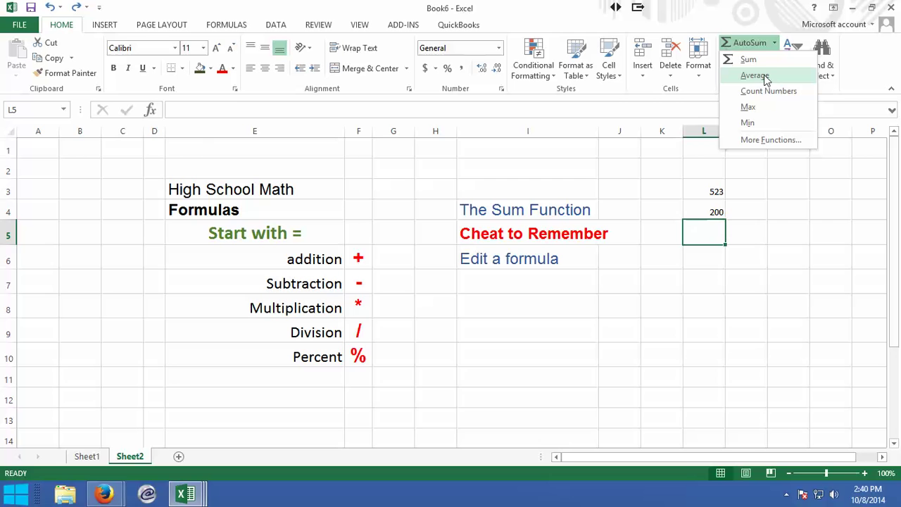
{"action": "left_click", "coordinate": [764, 75]}
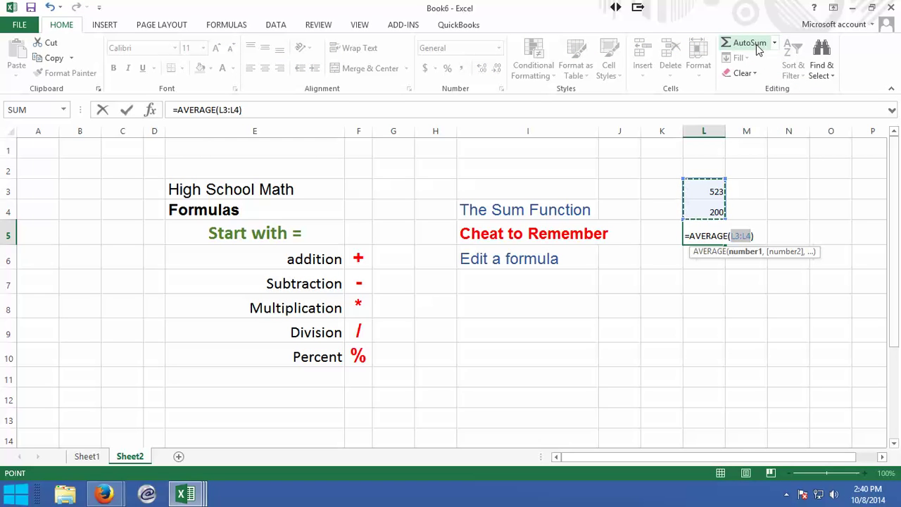
{"action": "key", "text": "Return"}
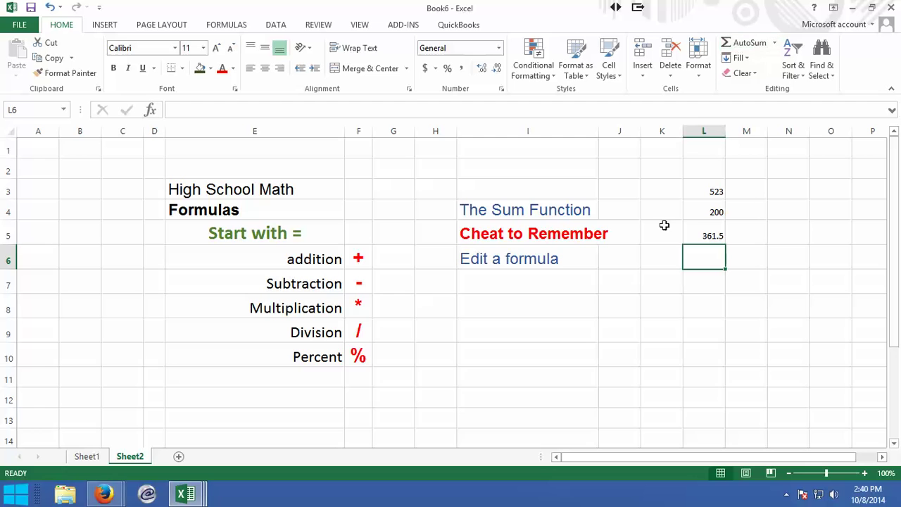
{"action": "left_click", "coordinate": [701, 234]}
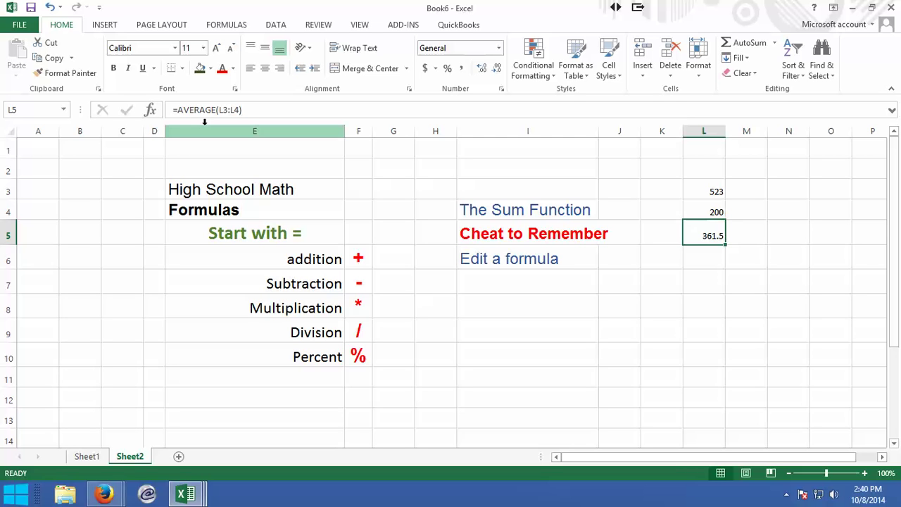
{"action": "left_click", "coordinate": [50, 7]}
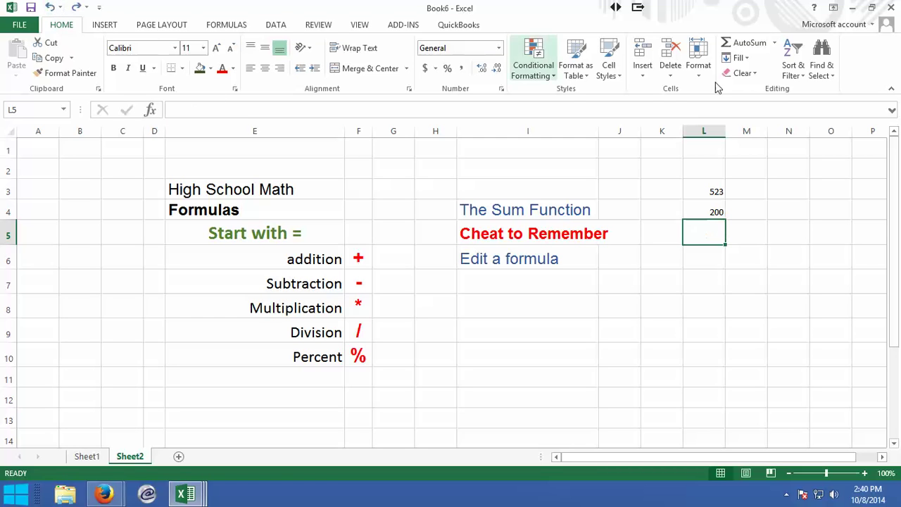
Step: Open the full function list for cell L5 and look through the available function categories
{"action": "left_click", "coordinate": [776, 43]}
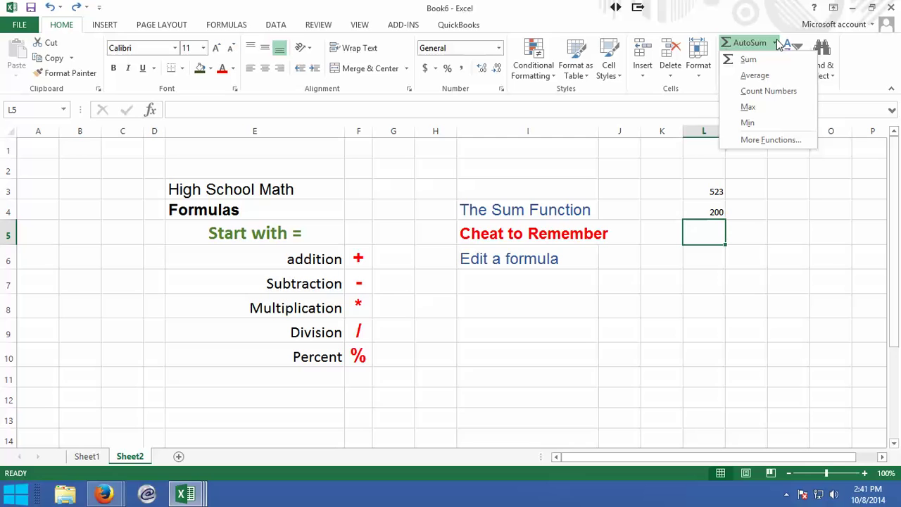
{"action": "left_click", "coordinate": [751, 141]}
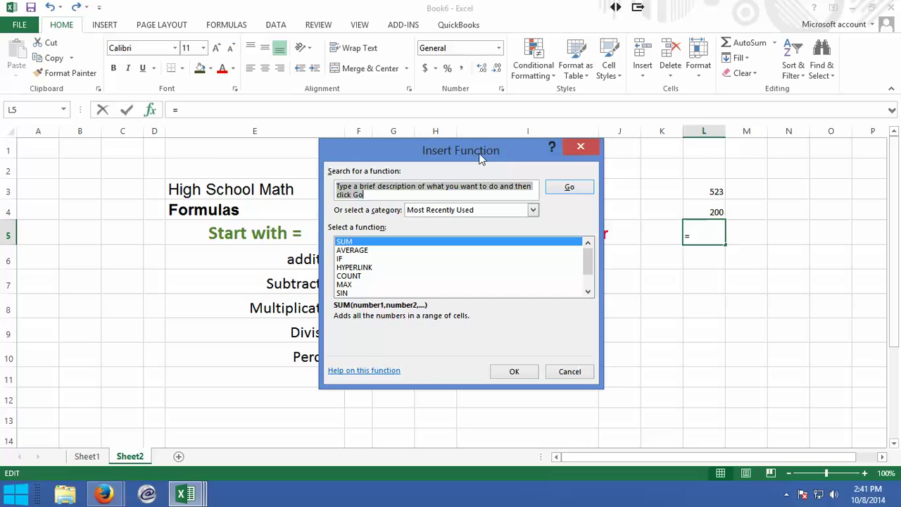
{"action": "left_click_drag", "start_coordinate": [481, 150], "coordinate": [421, 99]}
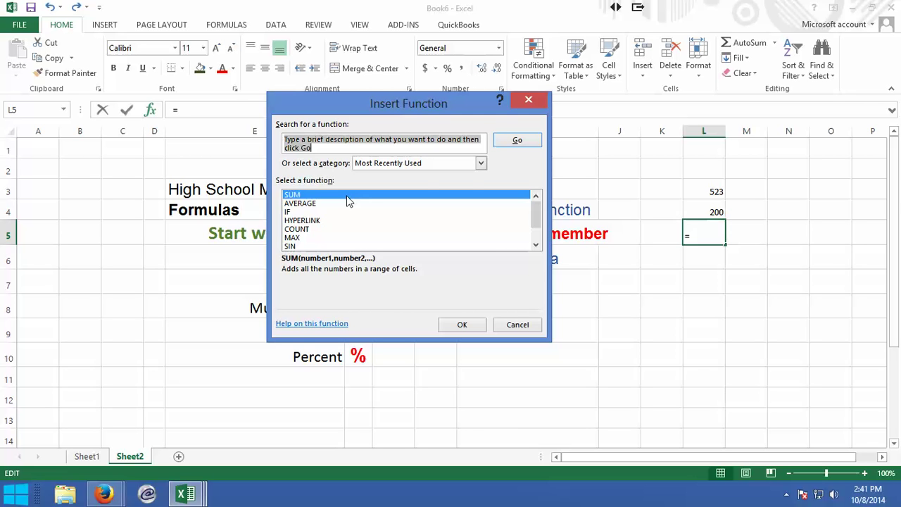
{"action": "left_click", "coordinate": [481, 163]}
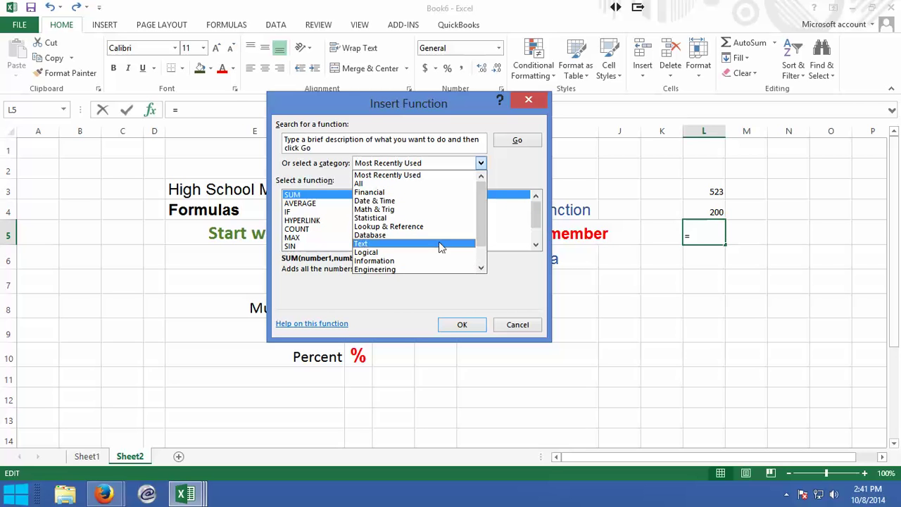
{"action": "left_click_drag", "start_coordinate": [482, 239], "coordinate": [481, 268]}
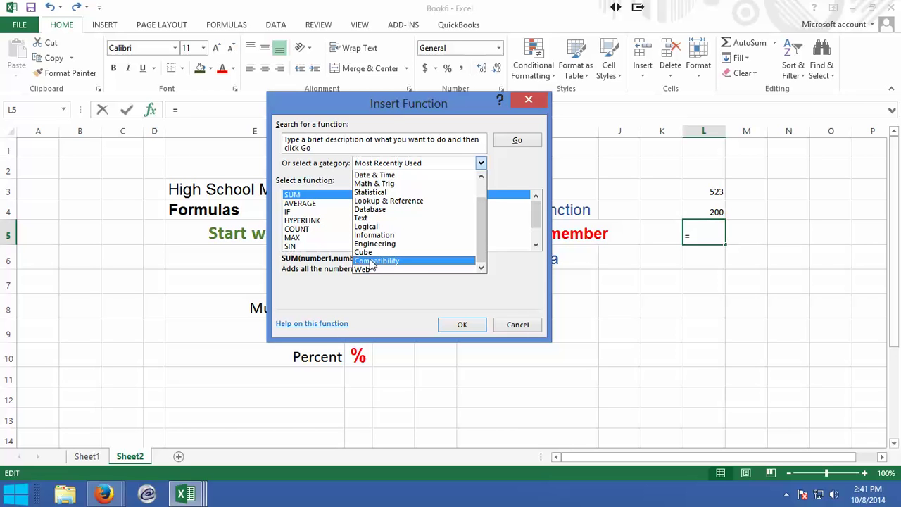
{"action": "left_click_drag", "start_coordinate": [482, 225], "coordinate": [481, 201]}
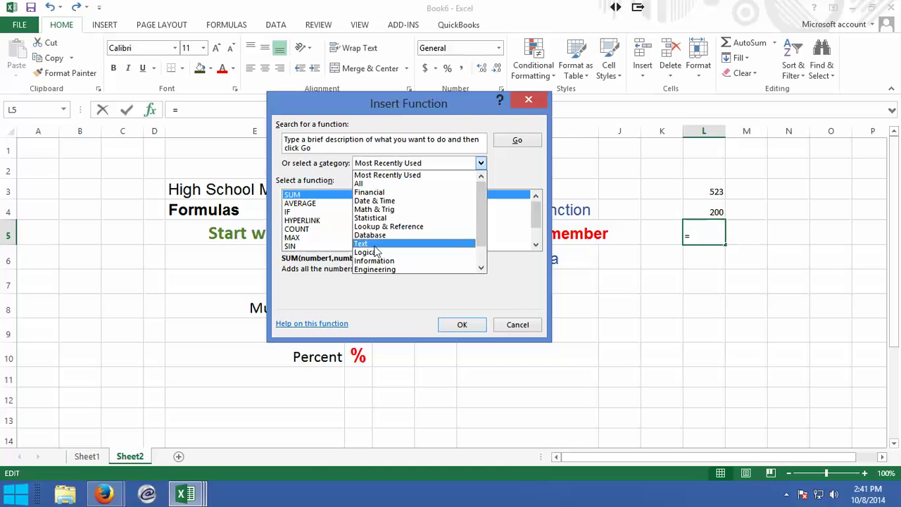
Step: Show all functions, read the descriptions of ACOSH and ACOS, and close the function dialog without inserting one
{"action": "left_click", "coordinate": [361, 184]}
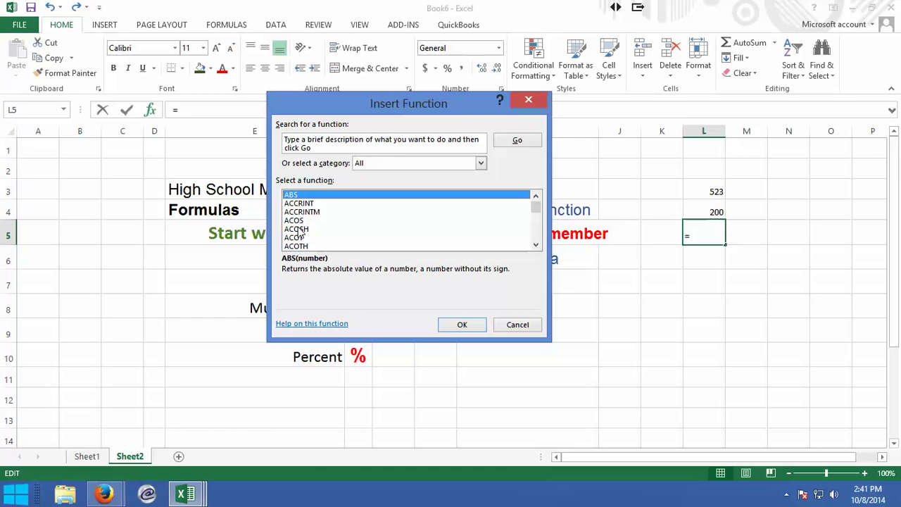
{"action": "left_click", "coordinate": [300, 229]}
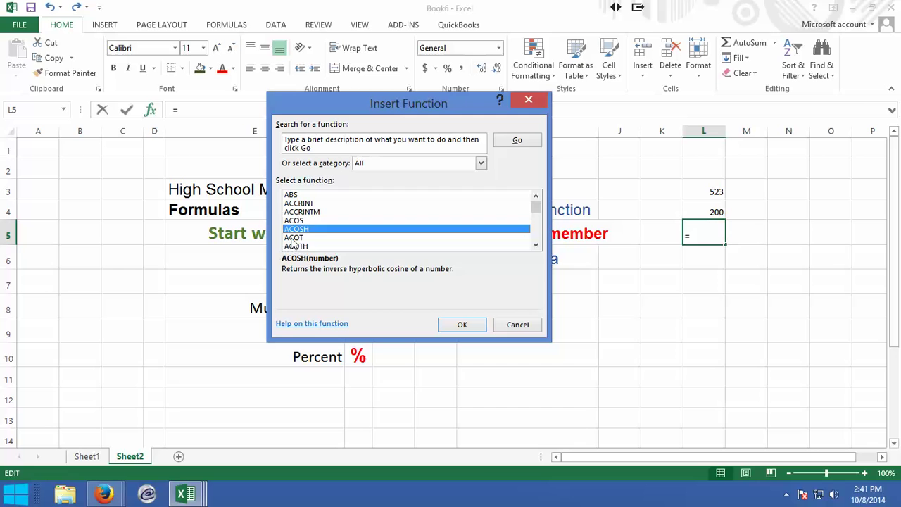
{"action": "left_click", "coordinate": [295, 220]}
{"action": "left_click", "coordinate": [297, 229]}
{"action": "left_click", "coordinate": [518, 326]}
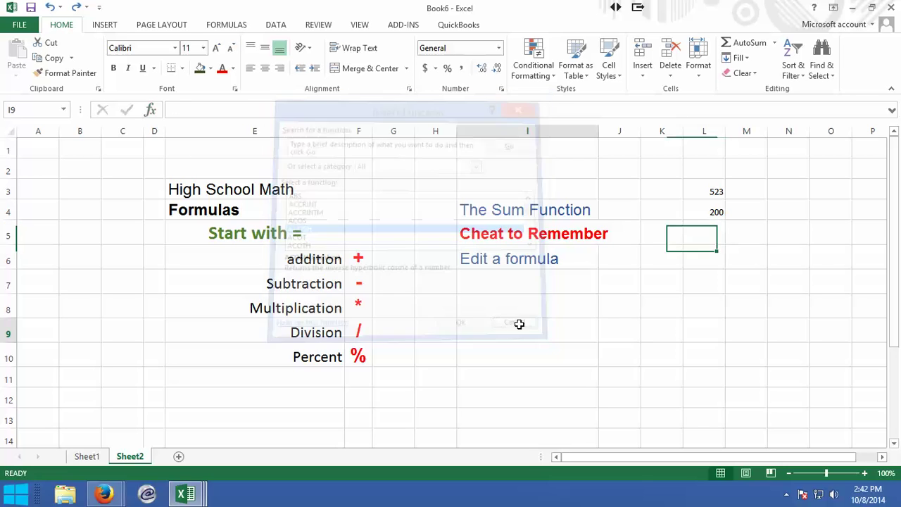
Step: Sum L3:L4 in cell L5 with AutoSum and check the cell's formula
{"action": "left_click", "coordinate": [714, 234]}
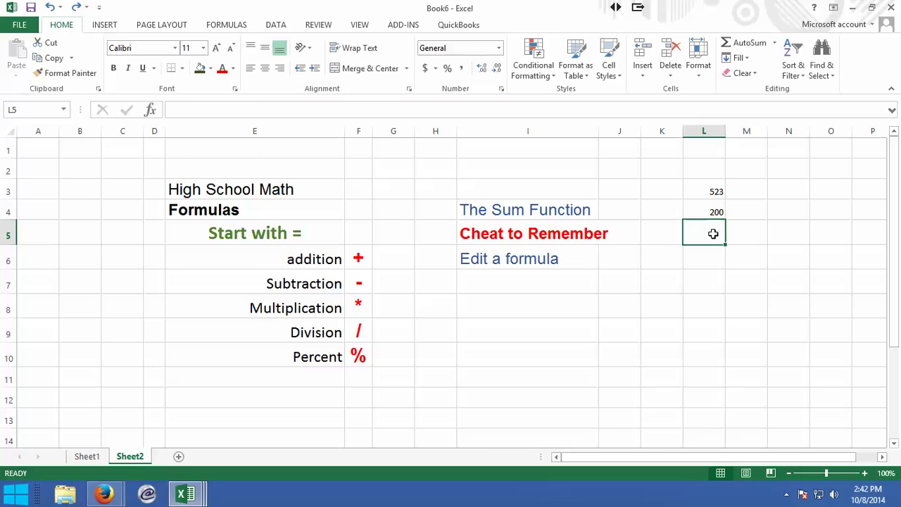
{"action": "left_click", "coordinate": [746, 46]}
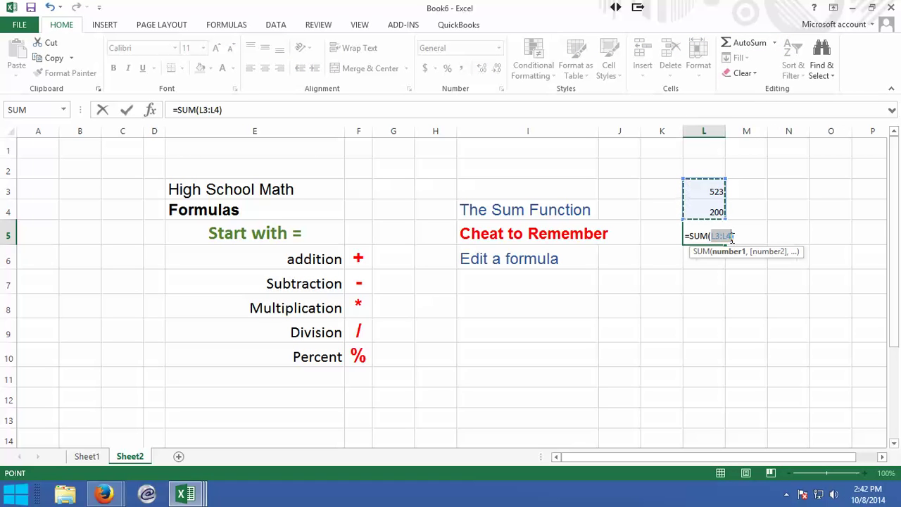
{"action": "key", "text": "Return"}
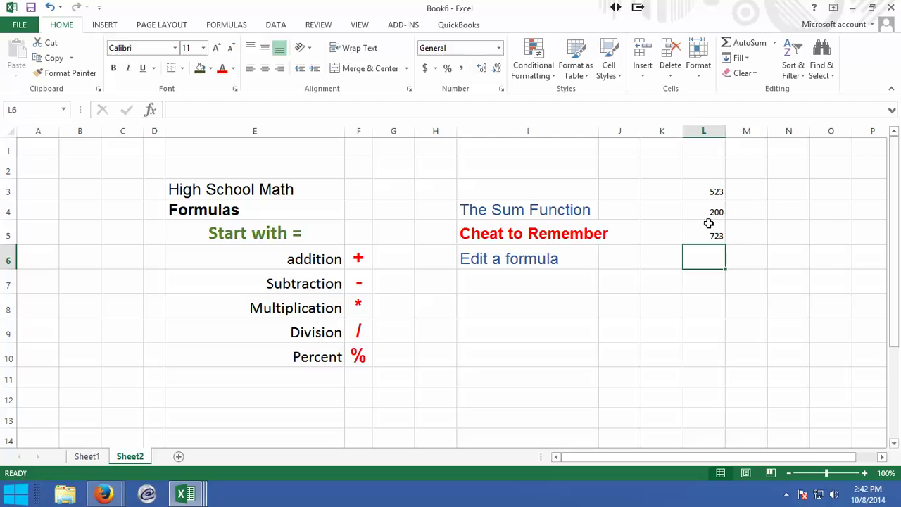
{"action": "left_click", "coordinate": [702, 234]}
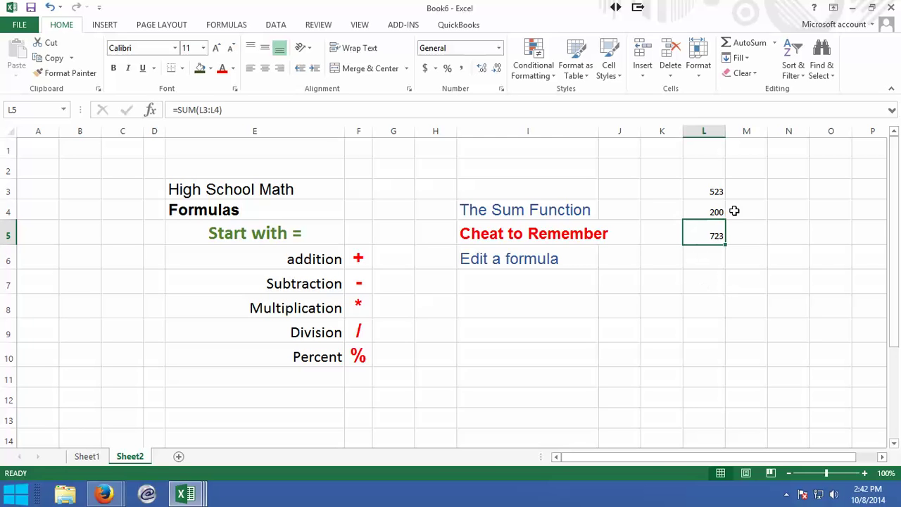
{"action": "left_click", "coordinate": [227, 109]}
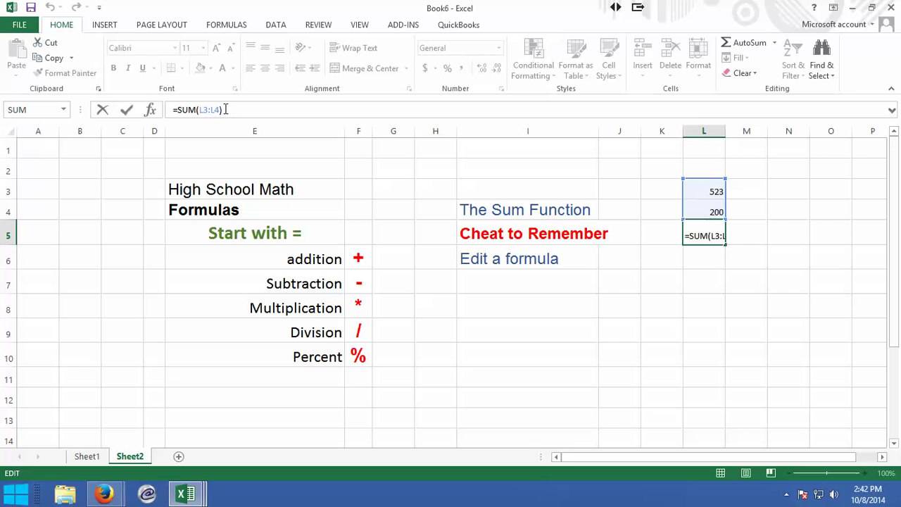
{"action": "left_click", "coordinate": [533, 276]}
{"action": "left_click", "coordinate": [522, 258]}
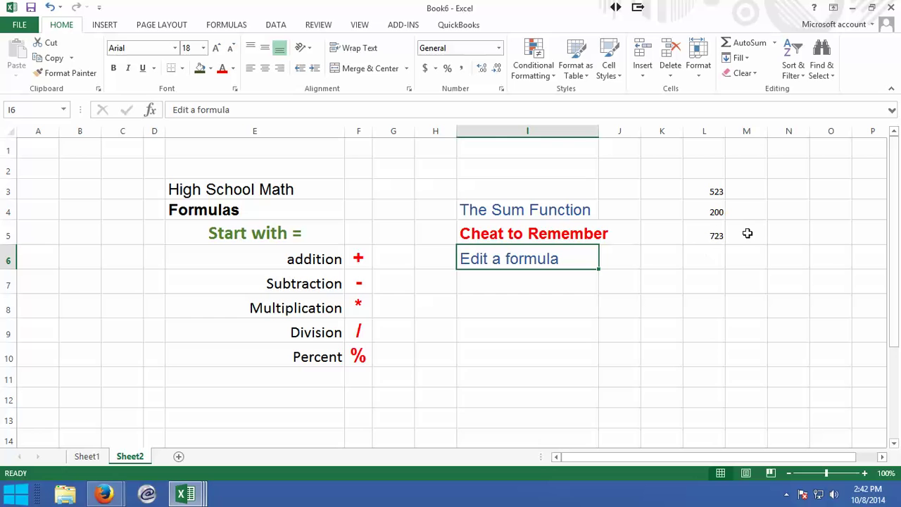
Step: Edit the formula in cell L5 to multiply the sum of L3:L4 by .11
{"action": "left_click", "coordinate": [710, 234]}
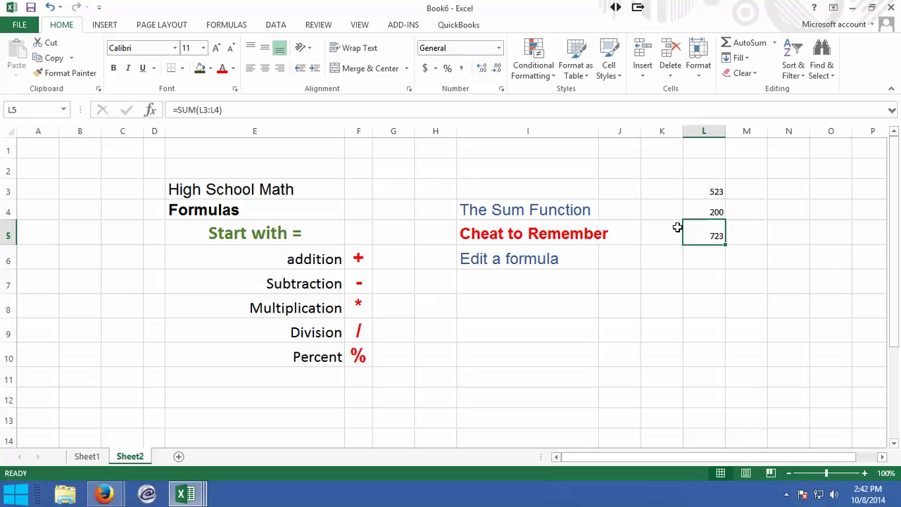
{"action": "left_click", "coordinate": [230, 110]}
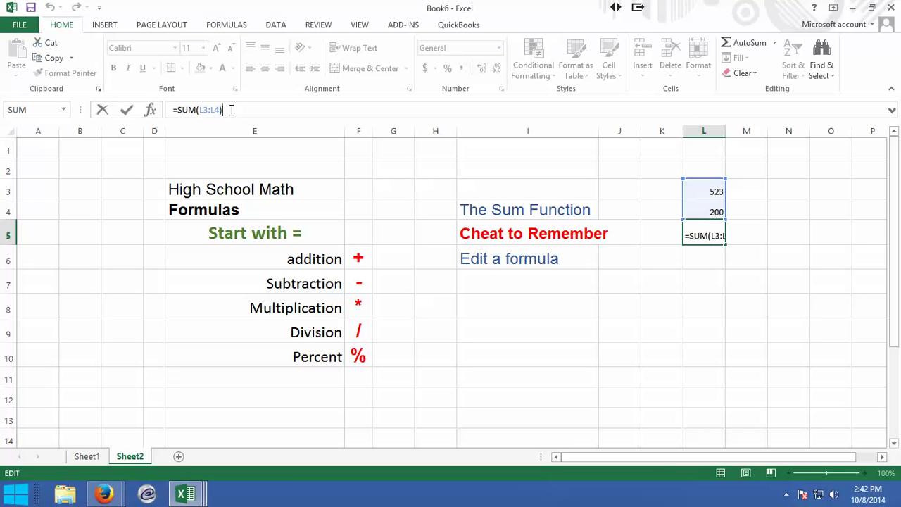
{"action": "type", "text": "*"}
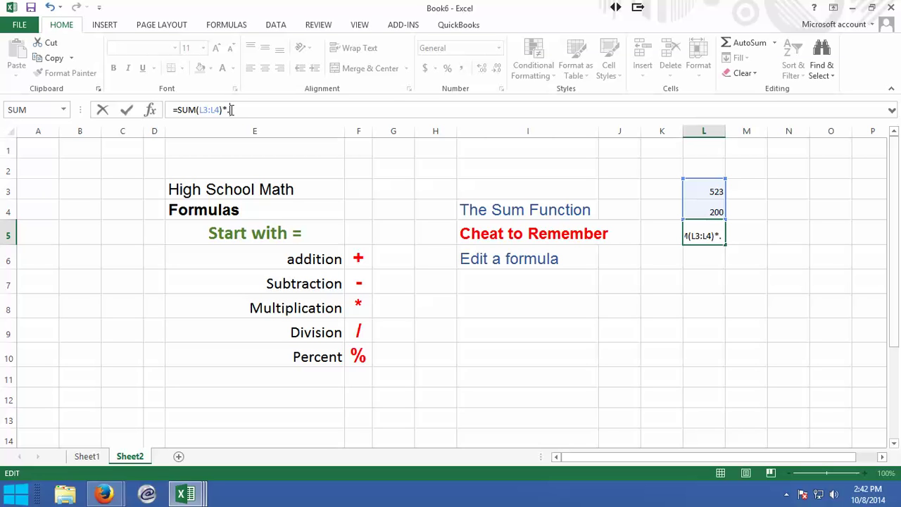
{"action": "type", "text": ".11"}
{"action": "key", "text": "Return"}
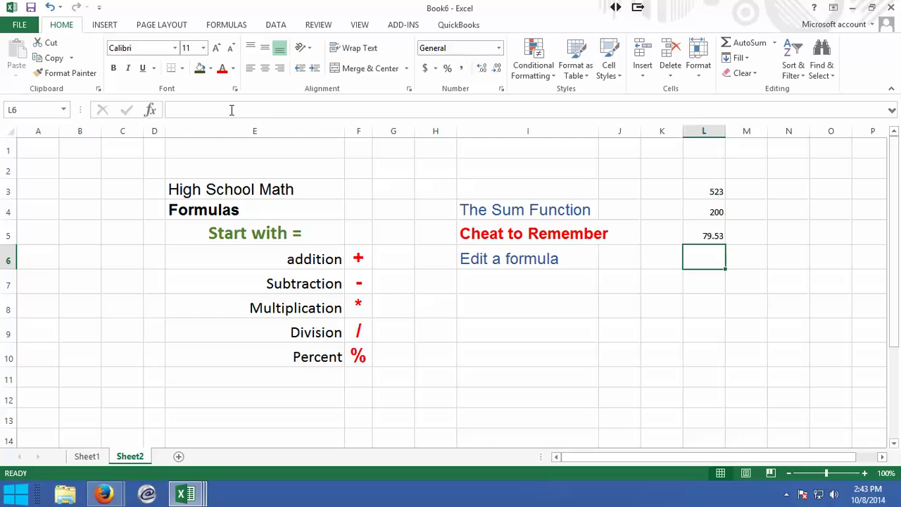
Step: Replace the multiplication sign in L5's formula with a division sign, giving =SUM(L3:L4)/0.11
{"action": "left_click", "coordinate": [709, 235]}
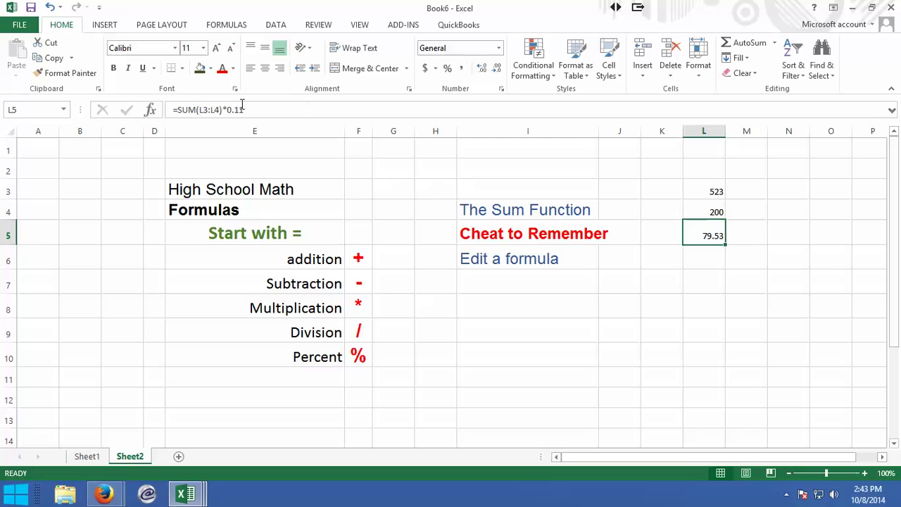
{"action": "left_click", "coordinate": [222, 109]}
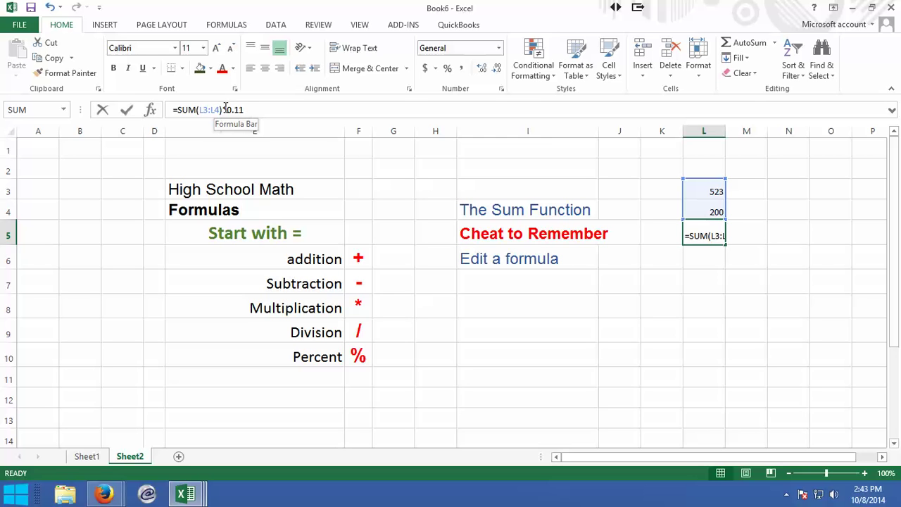
{"action": "left_click", "coordinate": [229, 110]}
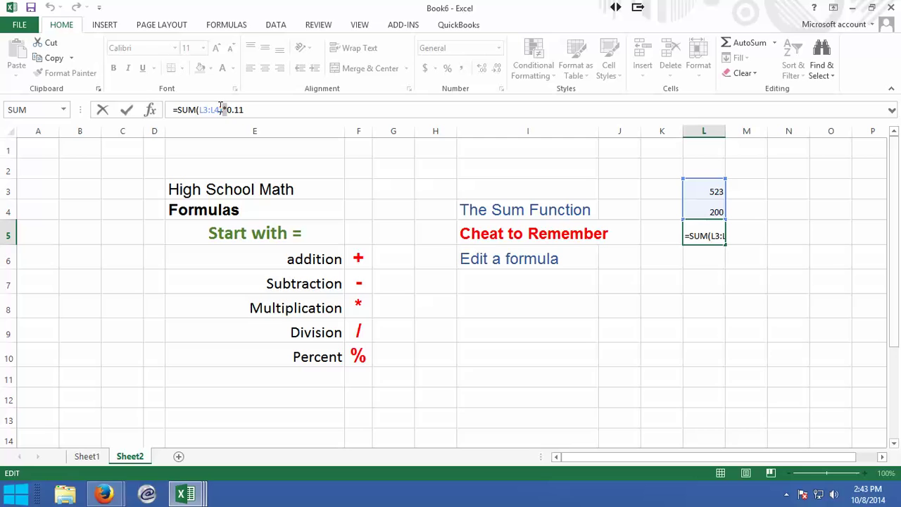
{"action": "key", "text": "BackSpace"}
{"action": "type", "text": "/"}
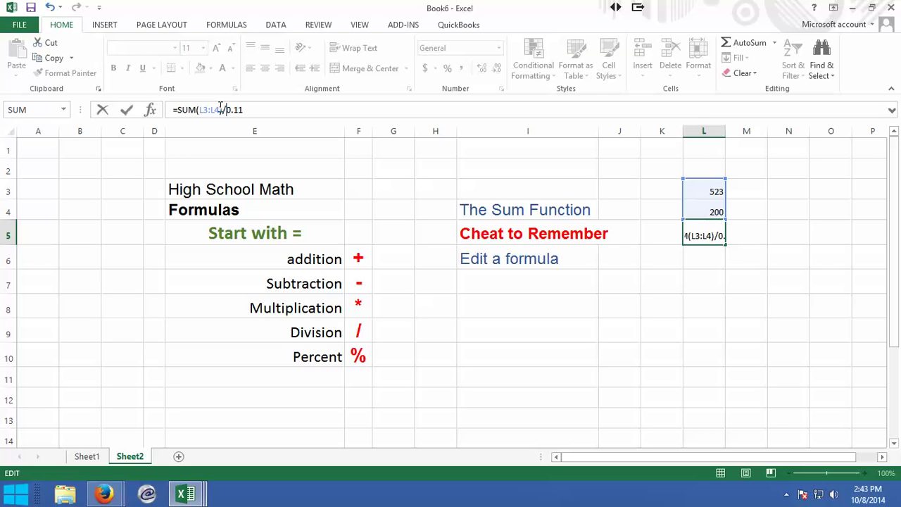
{"action": "key", "text": "Return"}
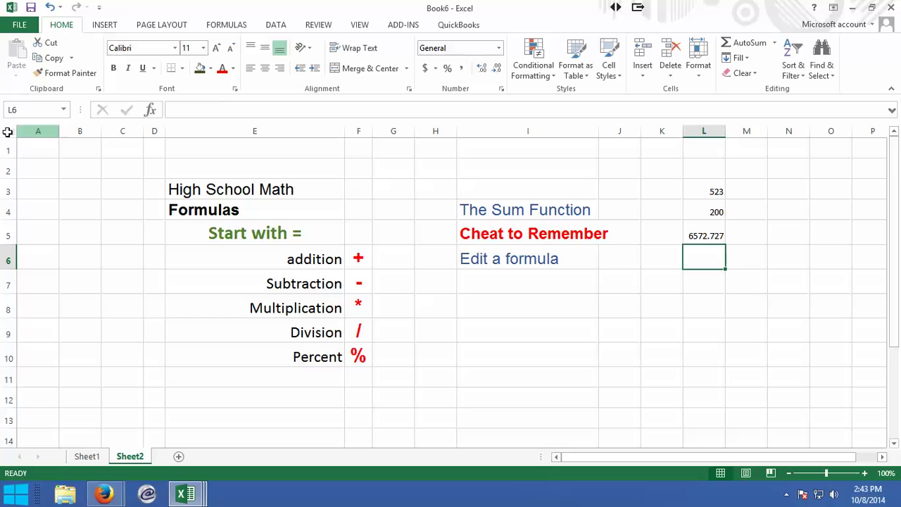
Step: Change the operator in L5's formula to subtraction, giving =SUM(L3:L4)-0.11
{"action": "left_click", "coordinate": [706, 238]}
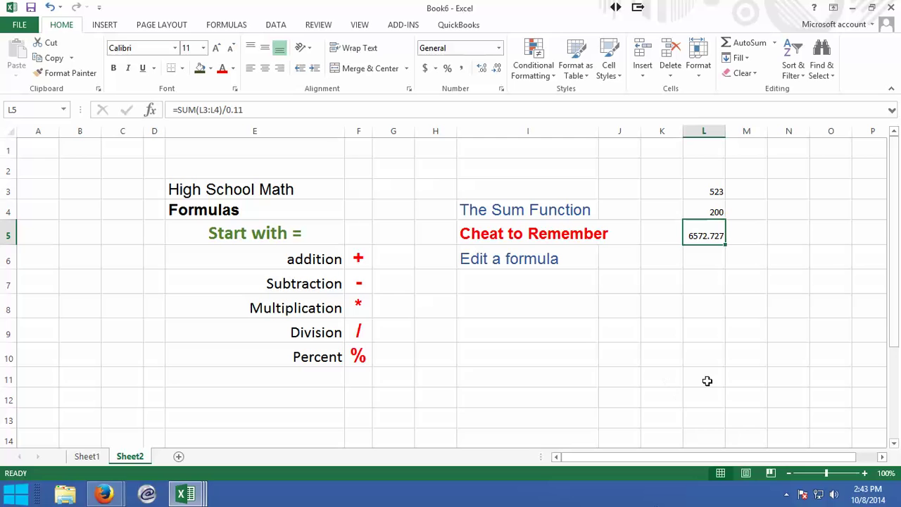
{"action": "left_click", "coordinate": [226, 109]}
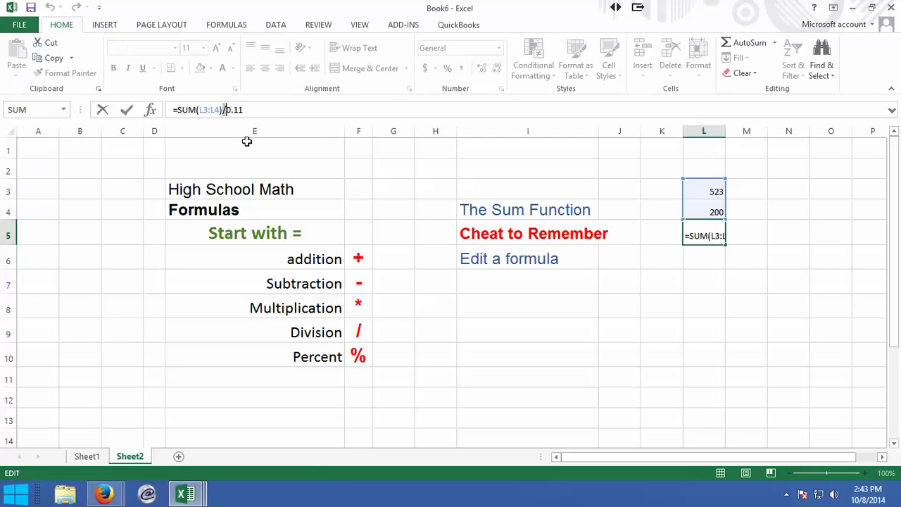
{"action": "key", "text": "BackSpace"}
{"action": "type", "text": "-"}
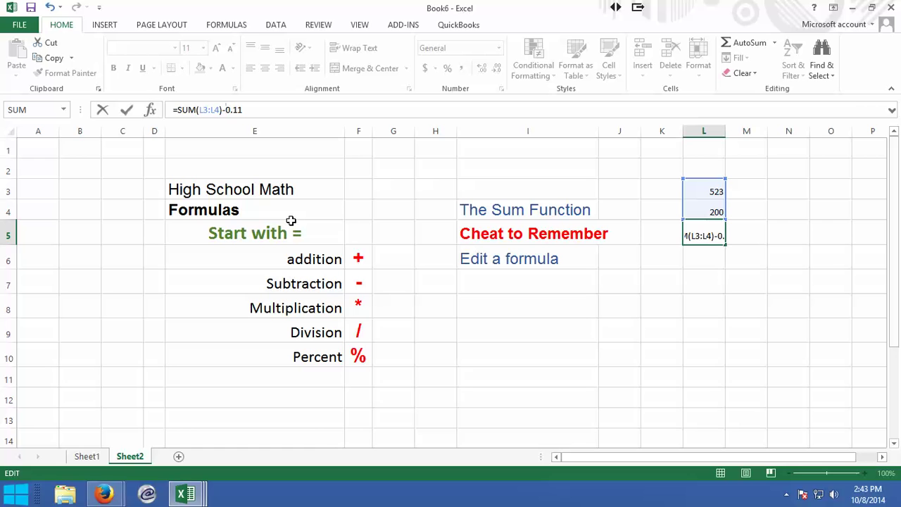
{"action": "key", "text": "Return"}
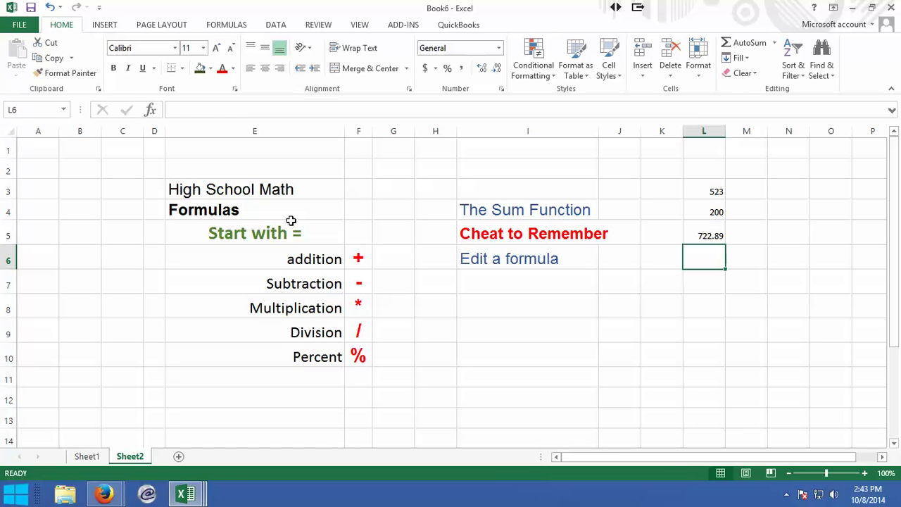
Step: Check the edited formula in cell L5 and insert a new blank worksheet before Sheet2
{"action": "left_click", "coordinate": [700, 235]}
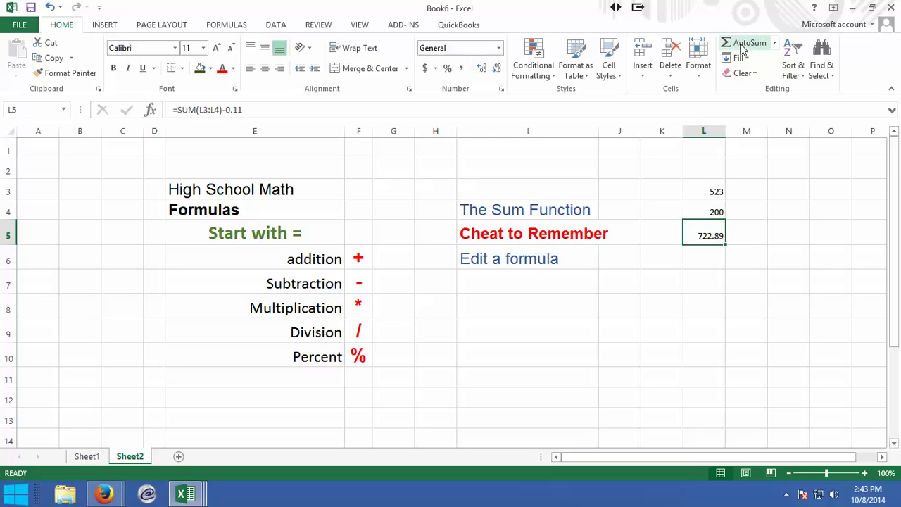
{"action": "left_click", "coordinate": [245, 109]}
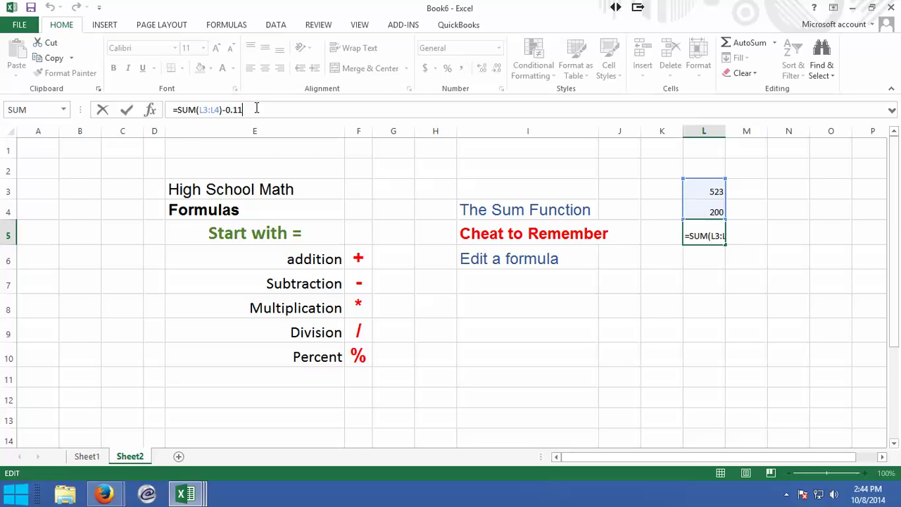
{"action": "left_click", "coordinate": [521, 314]}
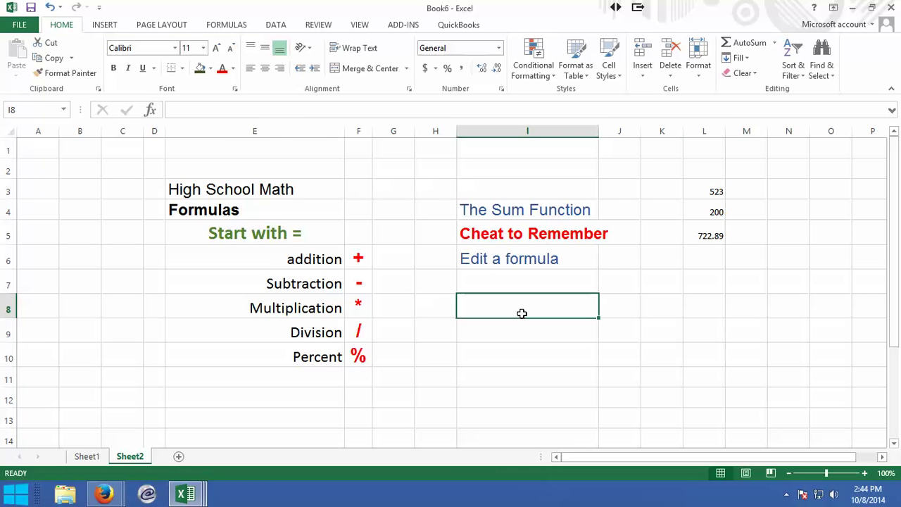
{"action": "key", "text": "shift+F11"}
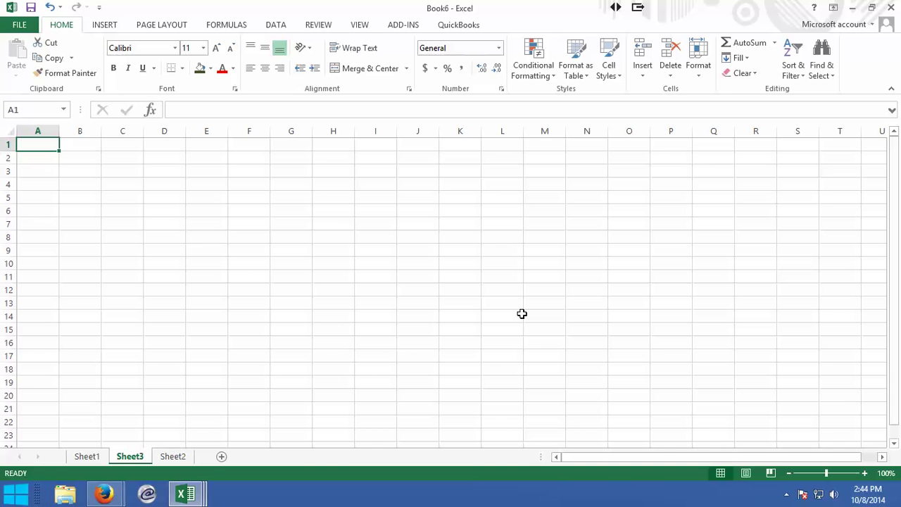